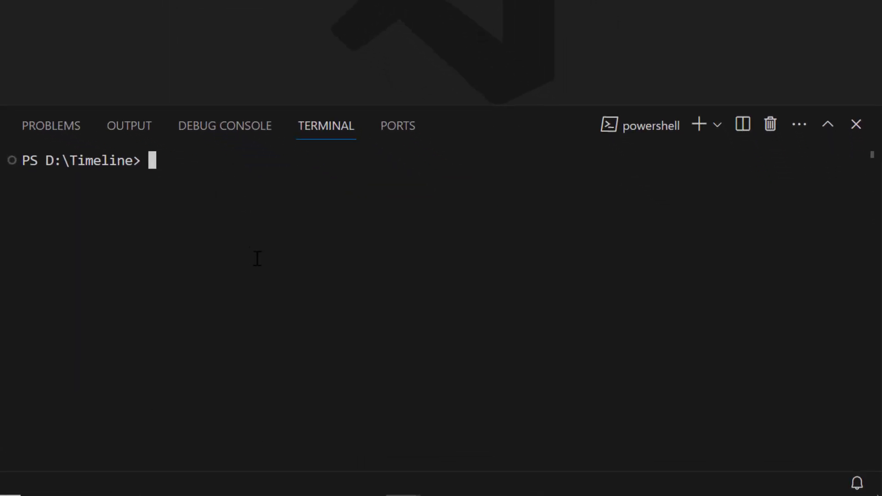
text(npx create-react-app )
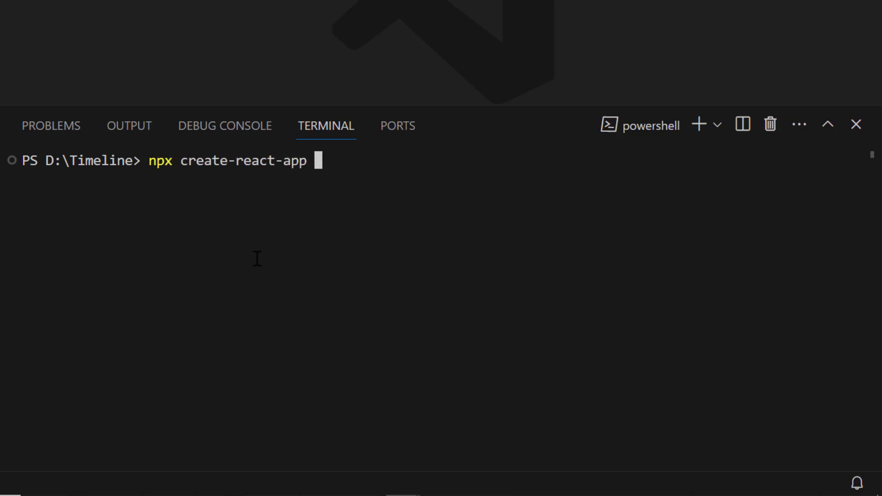
text(myreactapp)
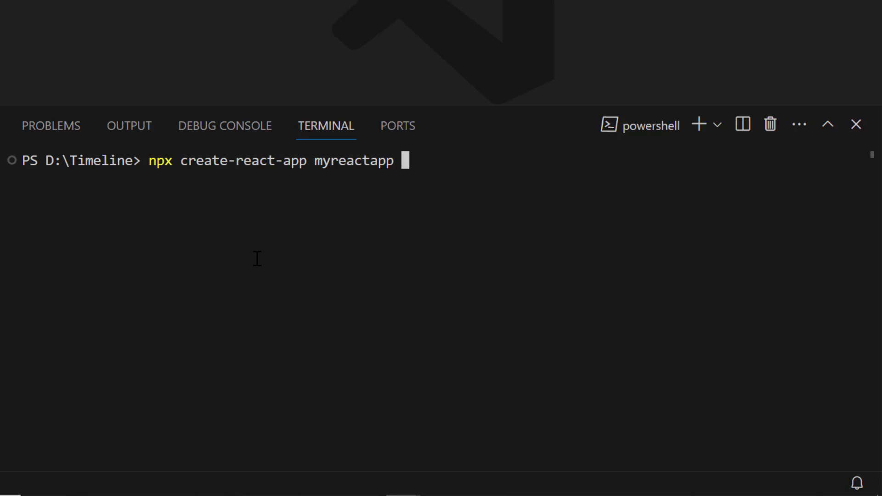
text( --template typescript)
key(Return)
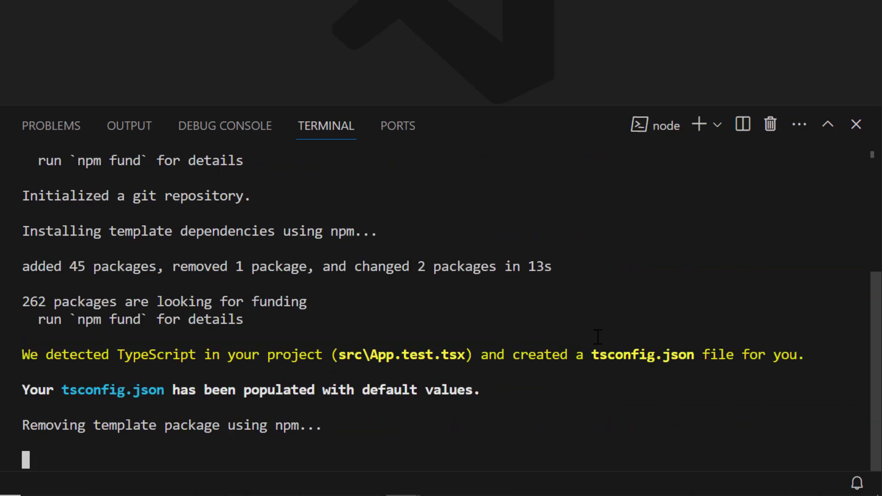
key(ctrl+l)
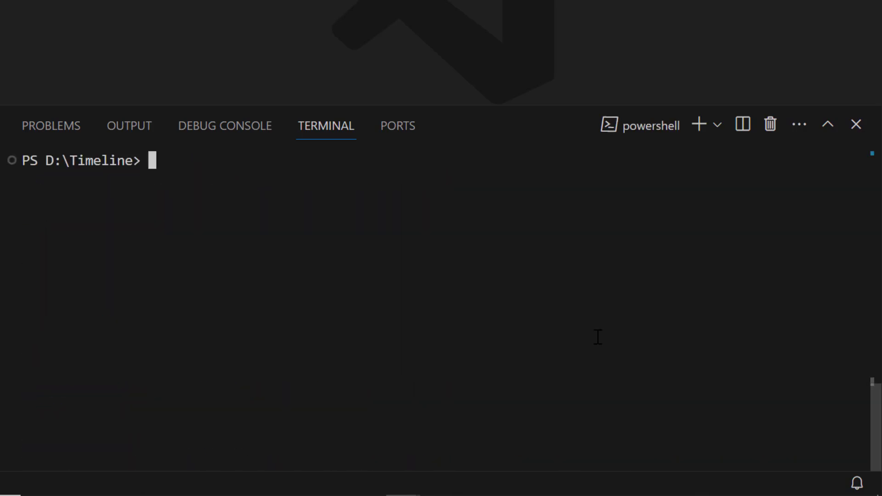
text(cd myreactapp)
key(Return)
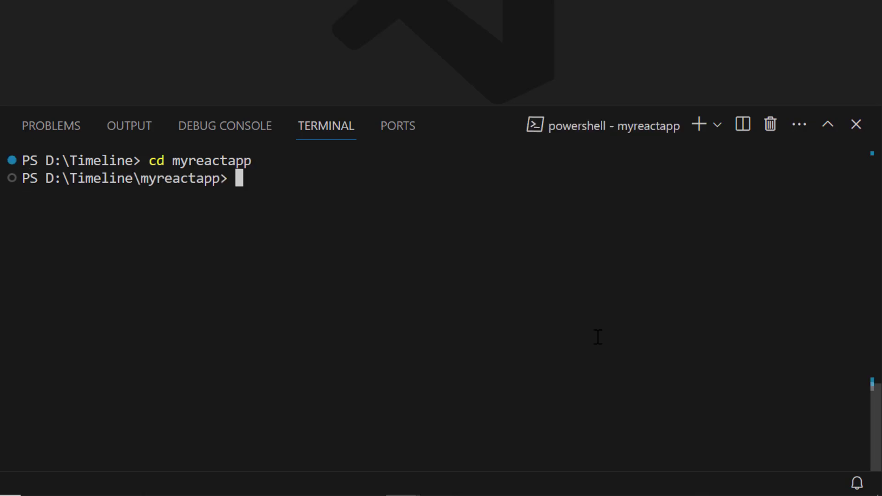
text(npm install @syncfusion/ej2-react-layouts --save)
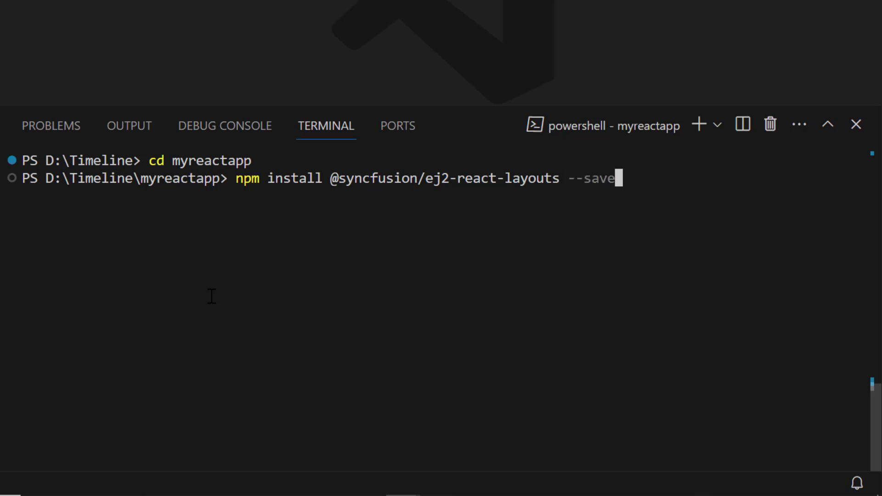
key(Return)
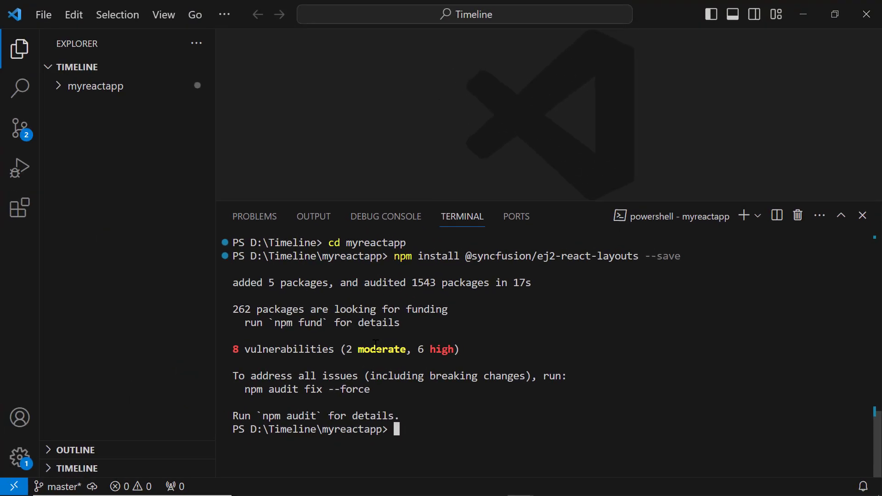
- Close the terminal and open src/index.tsx from the myreactapp project in the editor
click(862, 218)
click(142, 89)
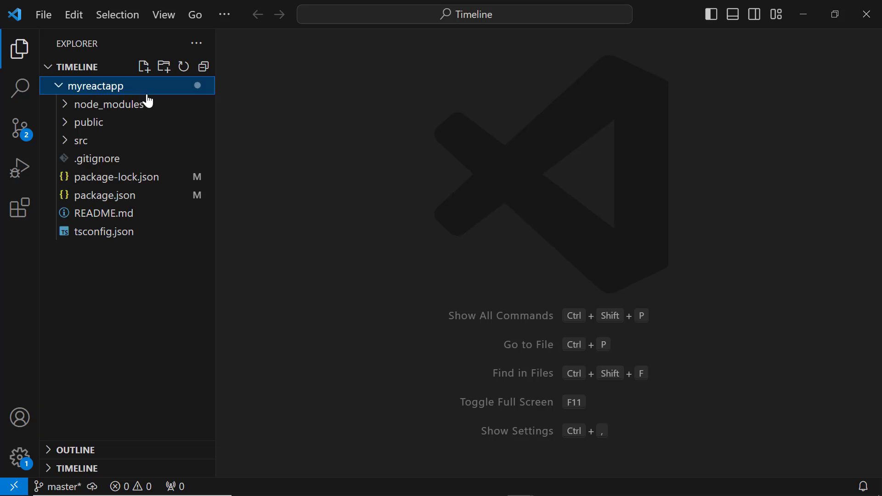
click(104, 141)
click(102, 232)
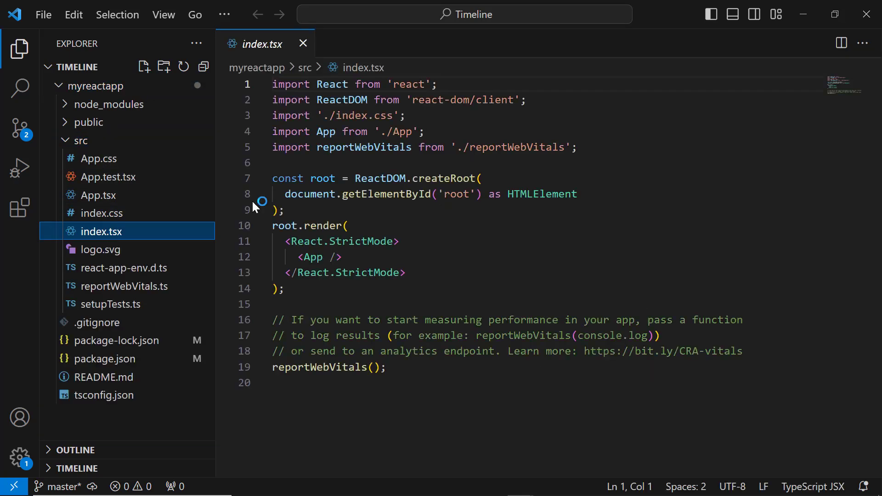
click(597, 151)
key(Return)
text(i)
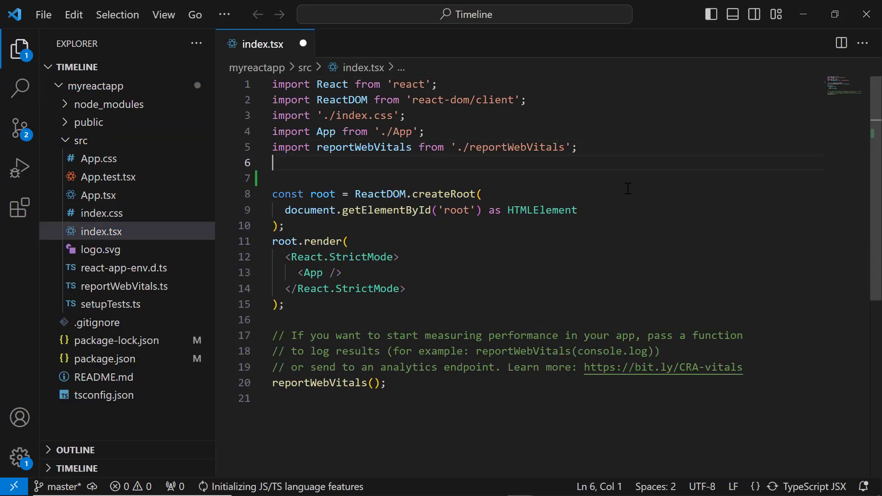
text(mport { reg)
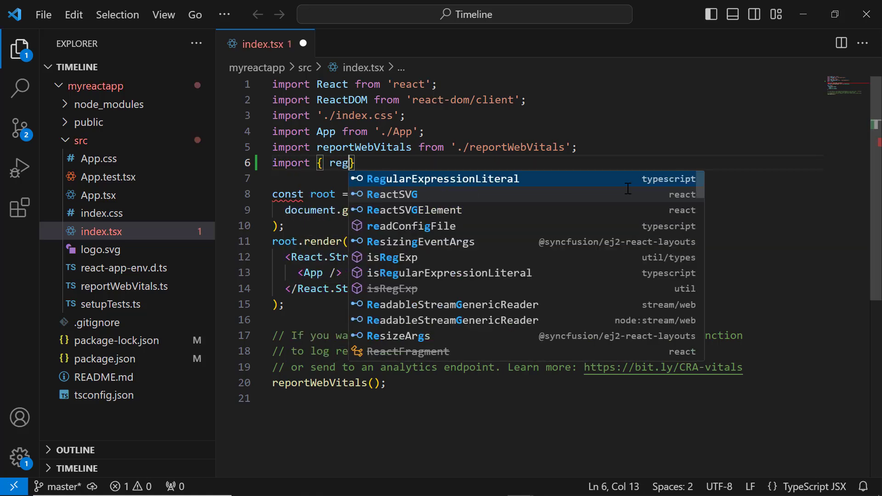
text(isterLicense } from '@syncfusion/ej)
key(Return)
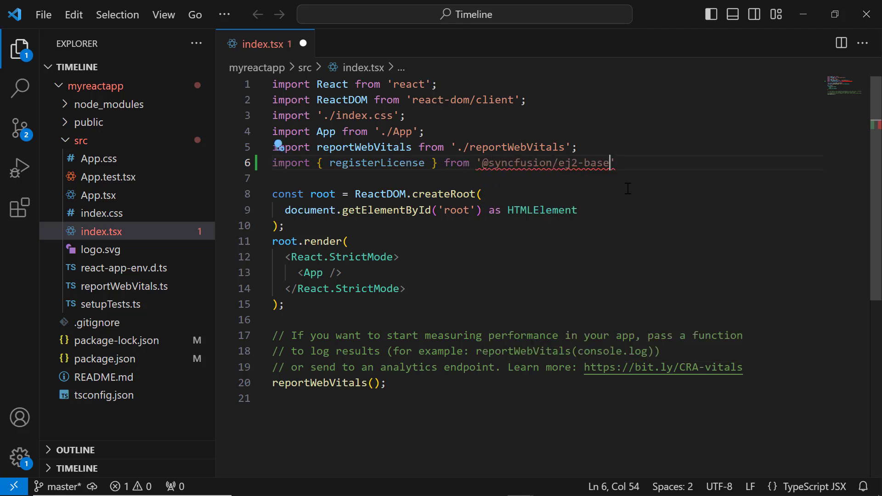
key(End)
text(;)
key(Return)
text(registerLicense(")
key(ctrl+v)
scroll(390, 192, left, 2)
scroll(389, 192, left, 1)
key(ctrl+s)
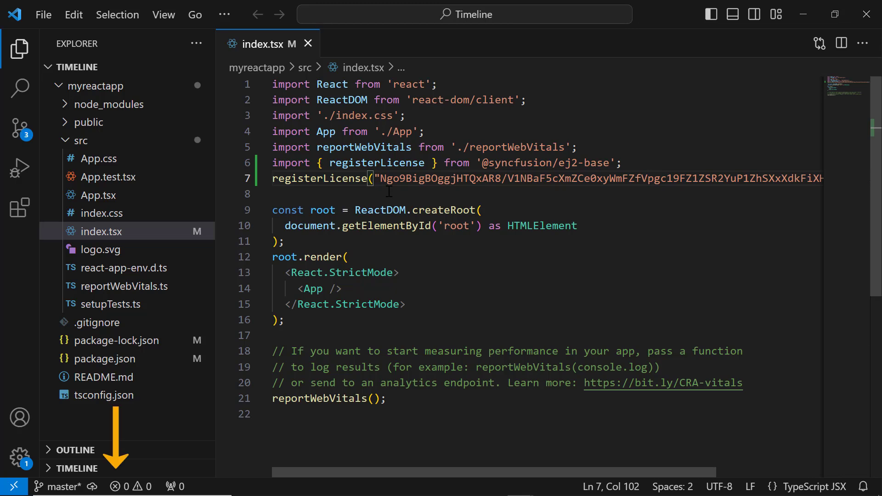
- In App.tsx remove the starter header markup and logo imports and import TimelineComponent
click(135, 196)
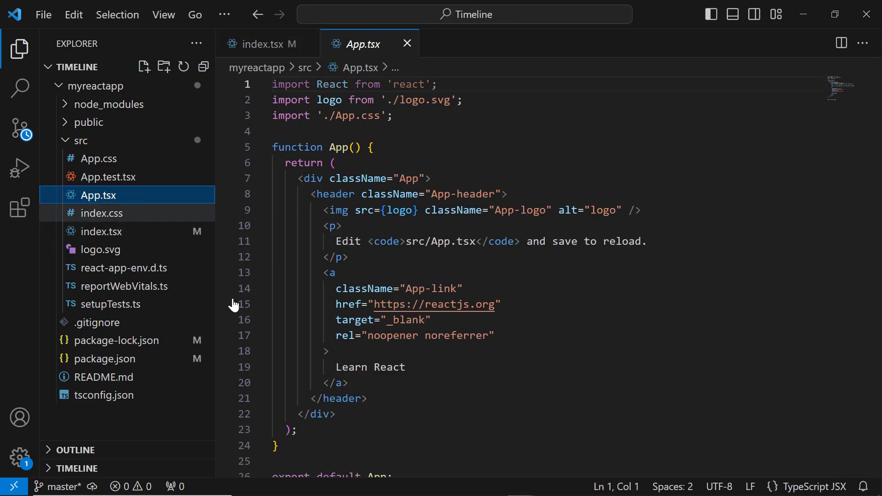
drag(367, 399, 292, 194)
key(BackSpace)
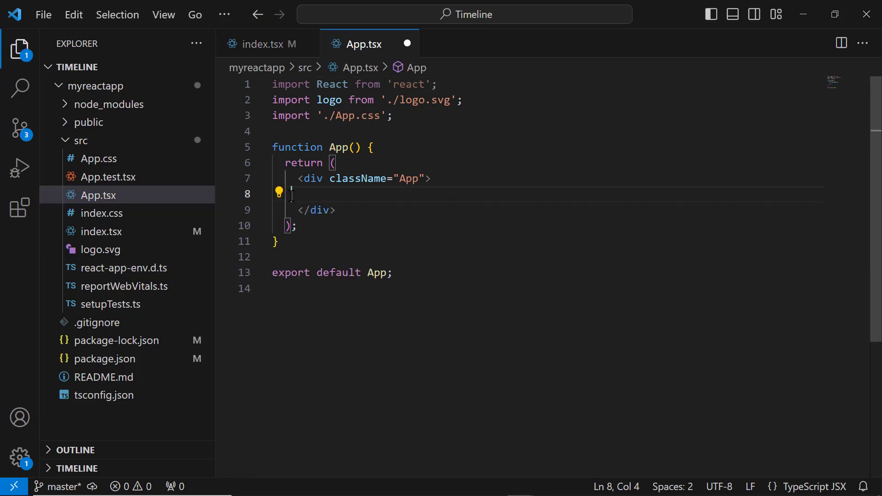
drag(464, 99, 272, 84)
key(BackSpace)
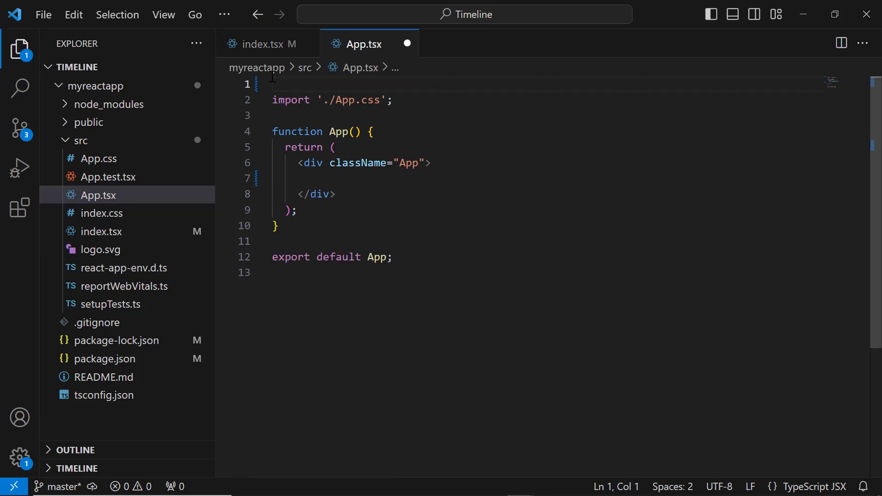
text(import { TimelineC)
key(Return)
- Add a TimelineComponent containing ItemsDirective with an ItemDirective inside the App div
click(451, 181)
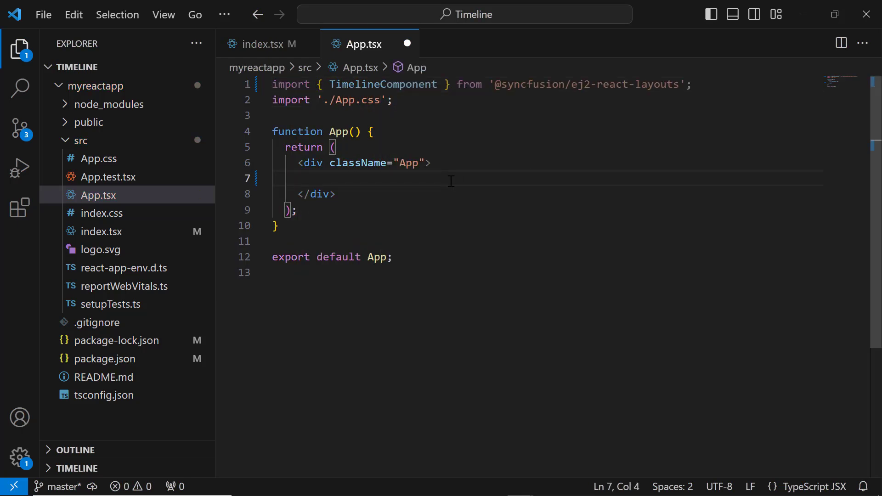
text(<Ti)
key(Return)
text(>)
key(Return)
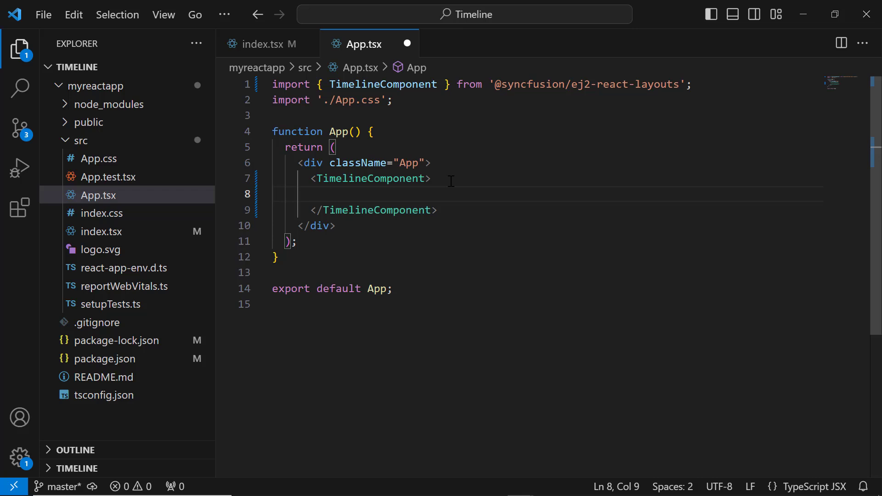
text(<Items)
key(Return)
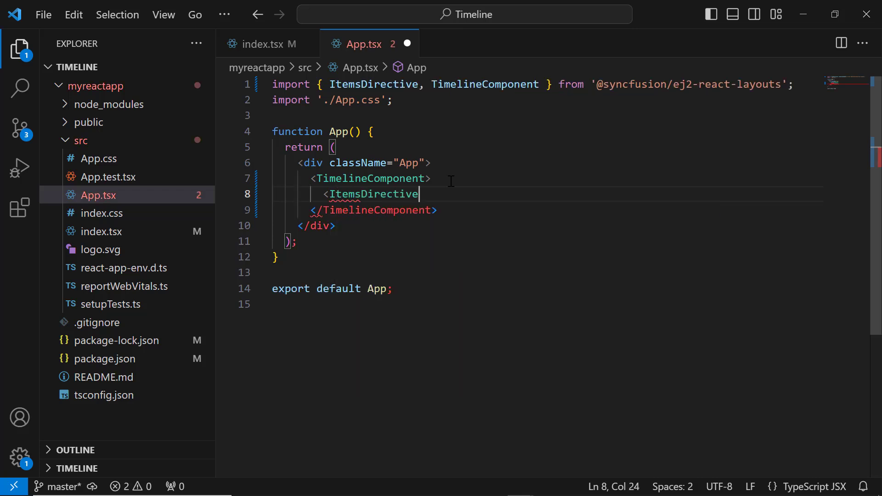
text(>)
key(Return)
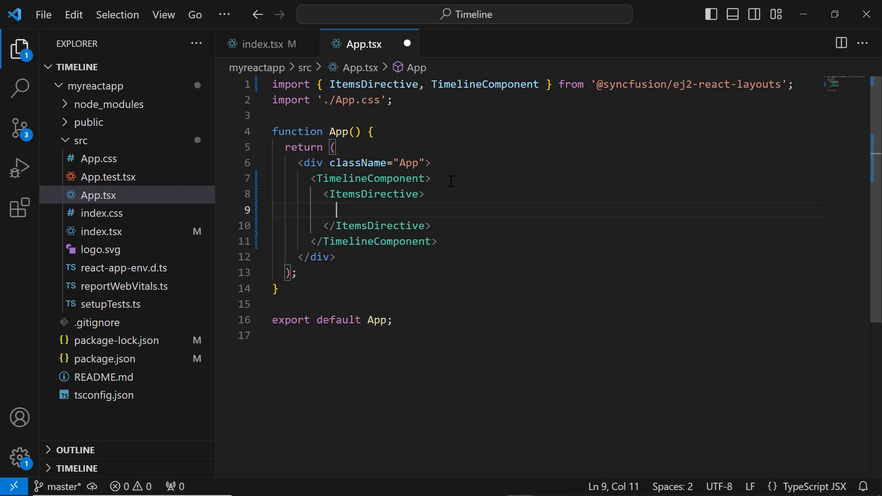
text(<Ite)
key(Down)
key(Return)
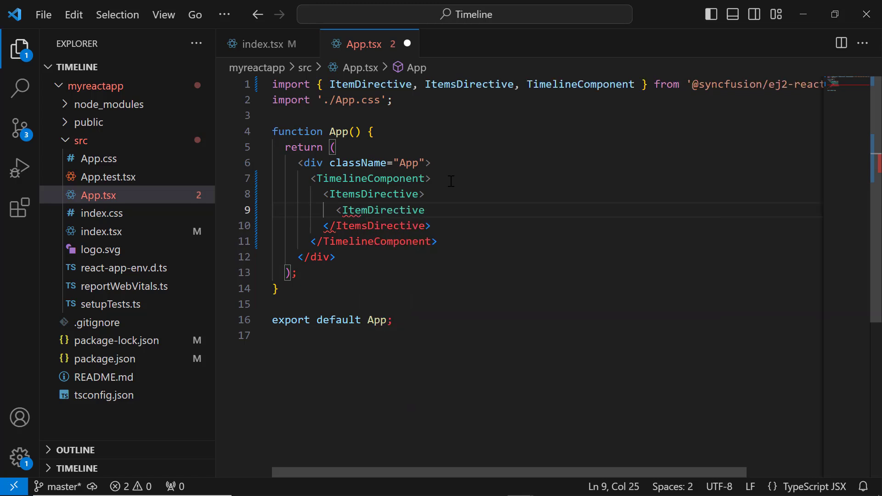
text(></ItemDirective>)
- Duplicate the ItemDirective line to make four items and save App.tsx
click(533, 209)
key(Return)
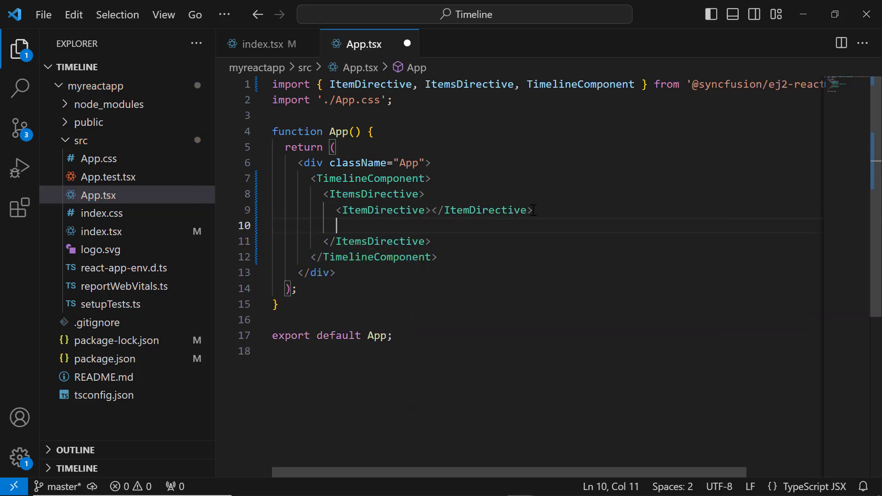
key(ctrl+z)
key(shift+alt+Down)
key(shift+alt+Down)
key(shift+alt+Down)
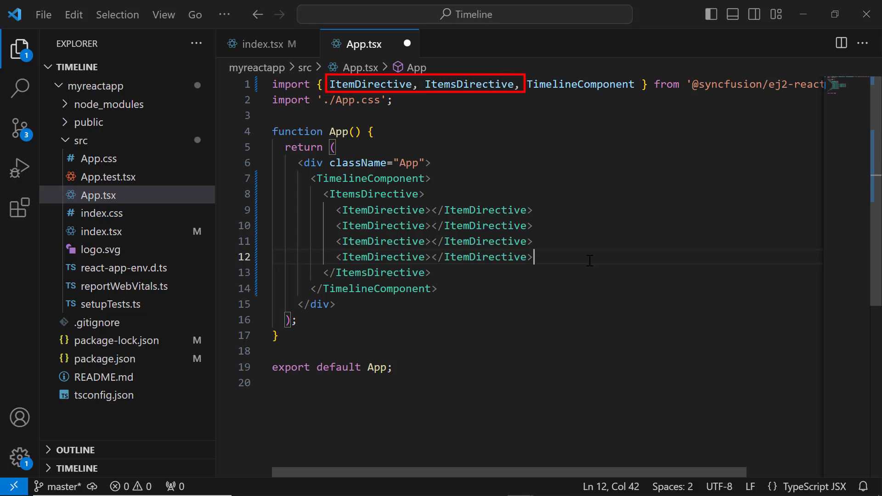
key(ctrl+s)
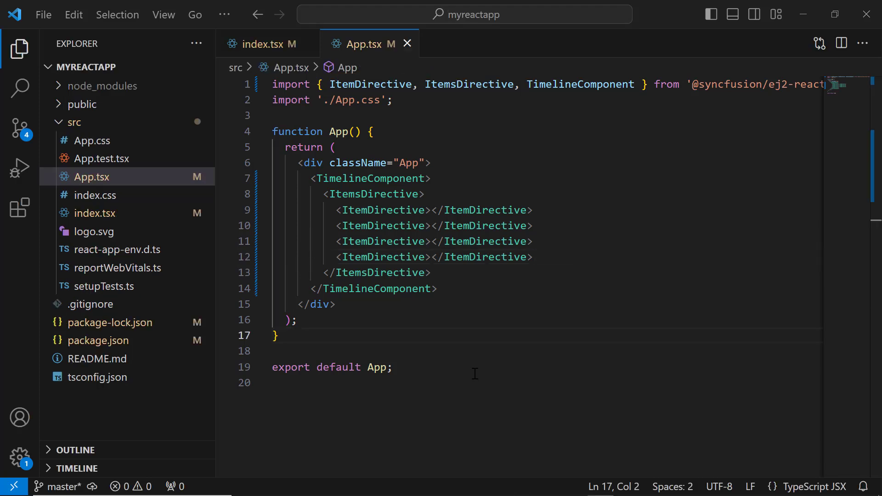
mouse_move(138, 177)
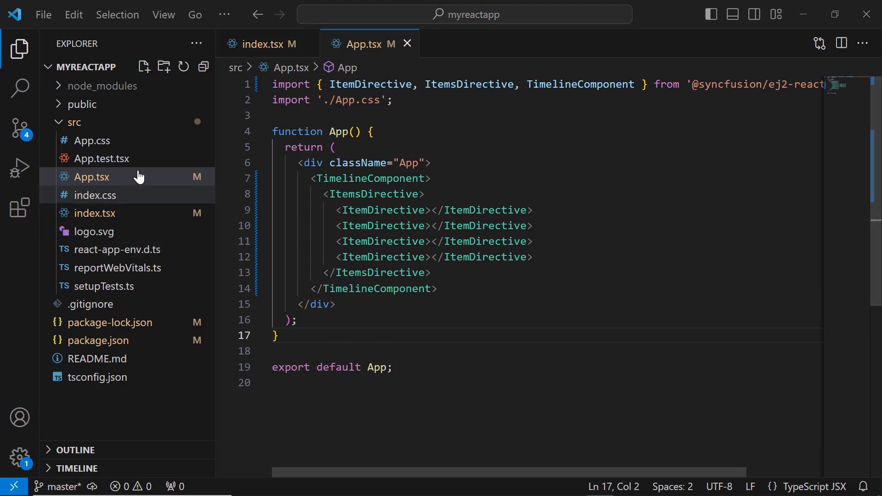
- Replace App.css with the two Syncfusion theme imports and the .App container rule, then save
click(126, 141)
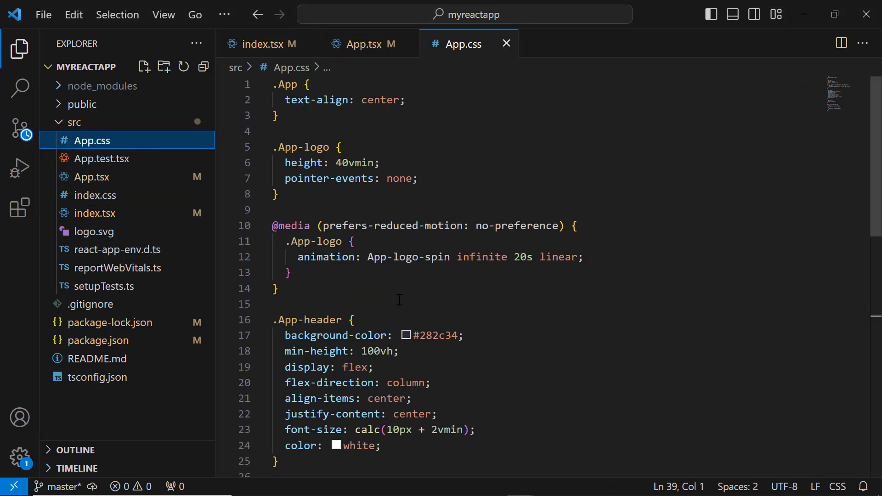
click(466, 336)
key(ctrl+a)
key(Delete)
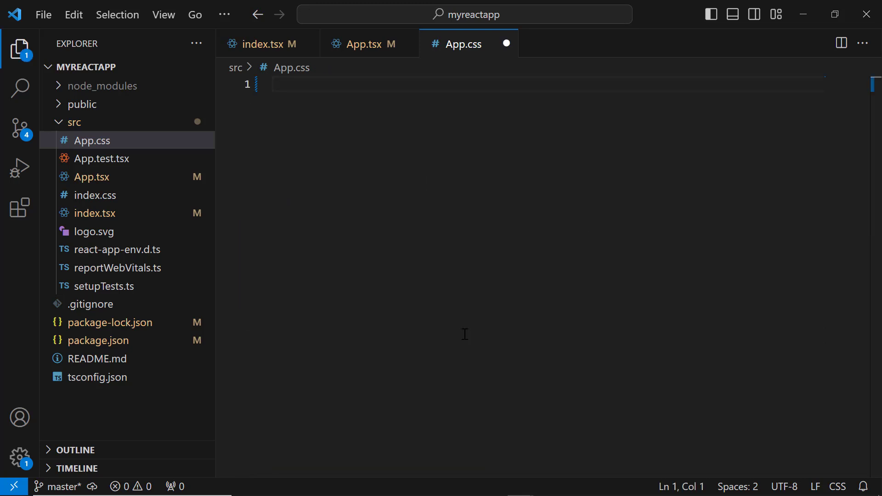
text(@import "../../node_modules/@syncfusion/ej2-base/styles/material.css"; @import "../../node_modules/@syncfusion/ej2-layouts/styles/material.css";)
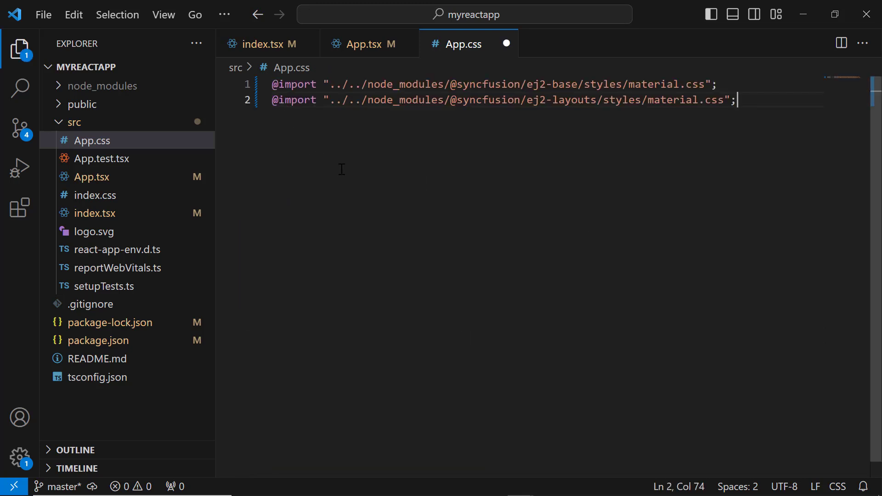
key(Return)
key(Return)
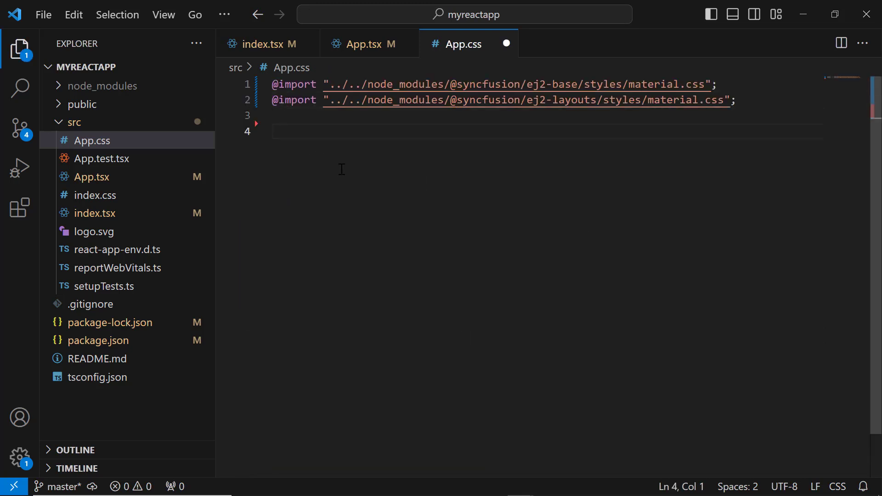
text(.App {   height: 350px;   width: 520px;   margin: 30px auto 30px; })
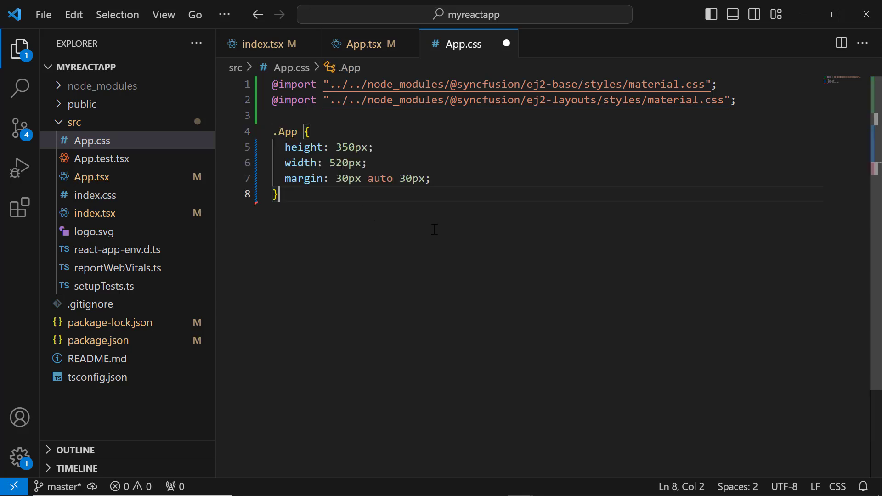
key(ctrl+s)
- Run npm start in the integrated terminal to launch the development server
key(ctrl+grave)
text(npm start)
key(Return)
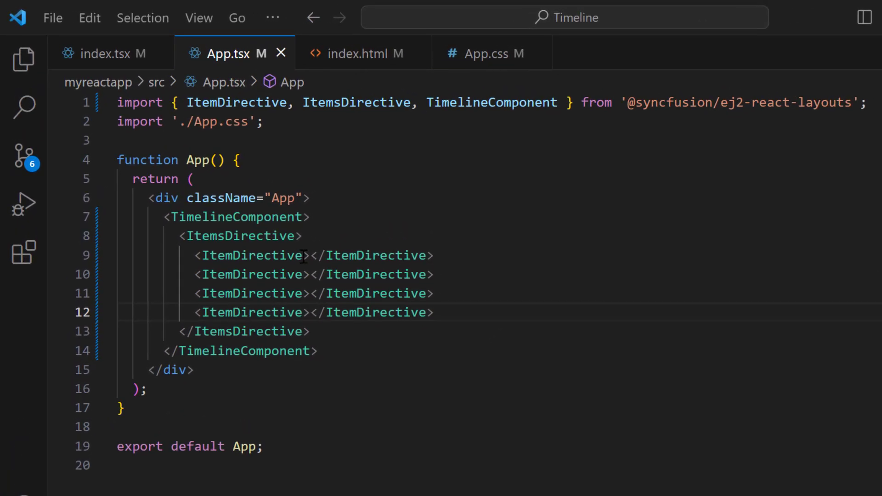
- Add content labels Ordered, Shipped, Out for delivery and Delivered to the four items and save
click(305, 257)
text(co)
key(Return)
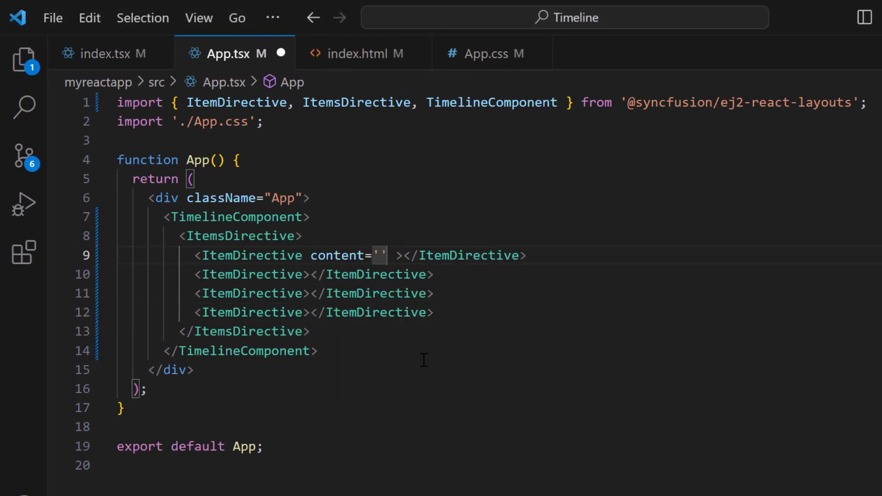
text(Ordered)
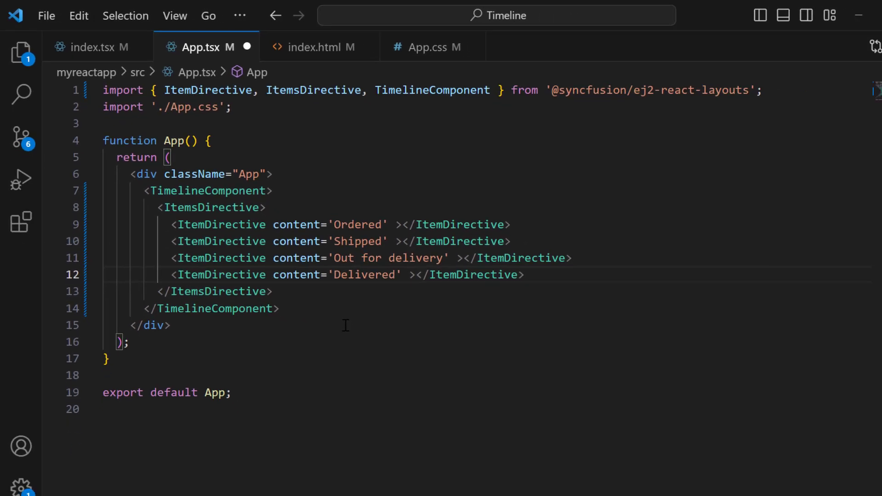
click(325, 304)
click(324, 288)
key(ctrl+s)
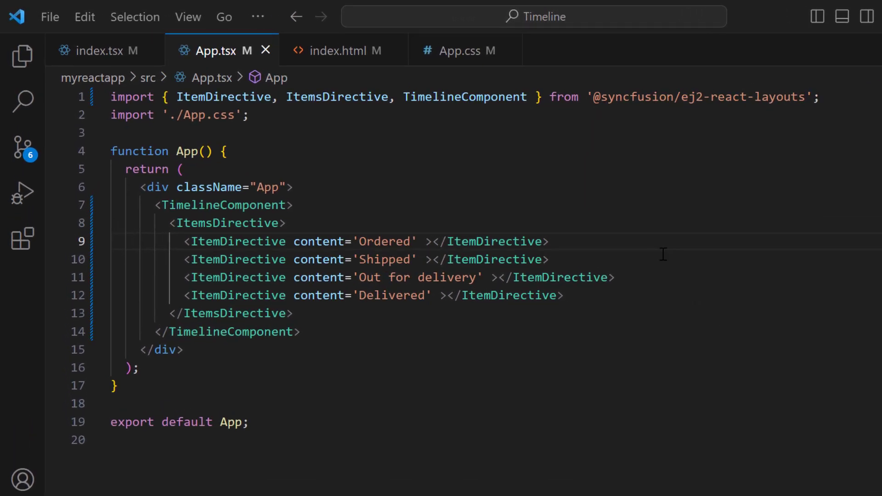
- Add oppositeContent timestamps to each item, the last Estimated delivery by 09:20 AM, and save
key(Return)
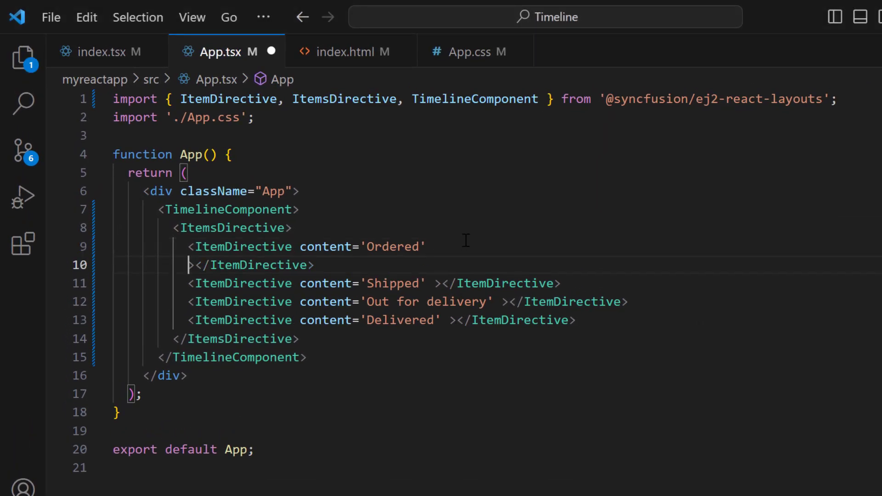
click(466, 241)
text(op)
key(Return)
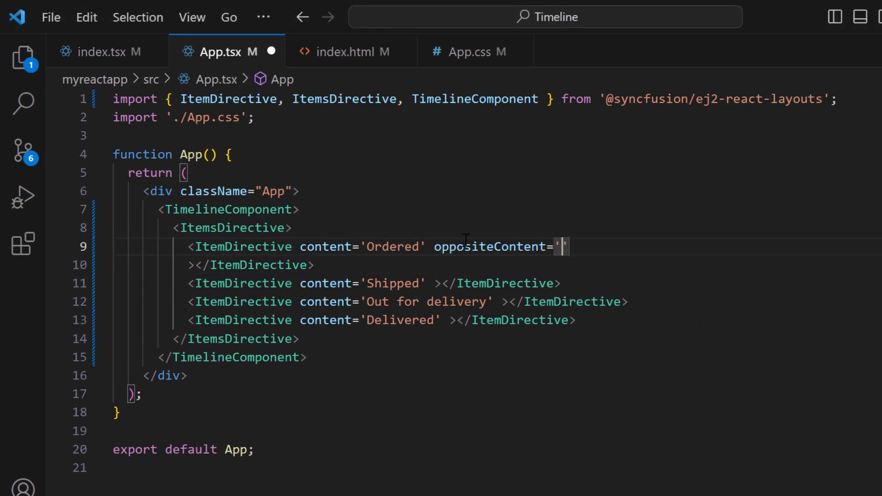
text(09:15 AM, January 1, 2024)
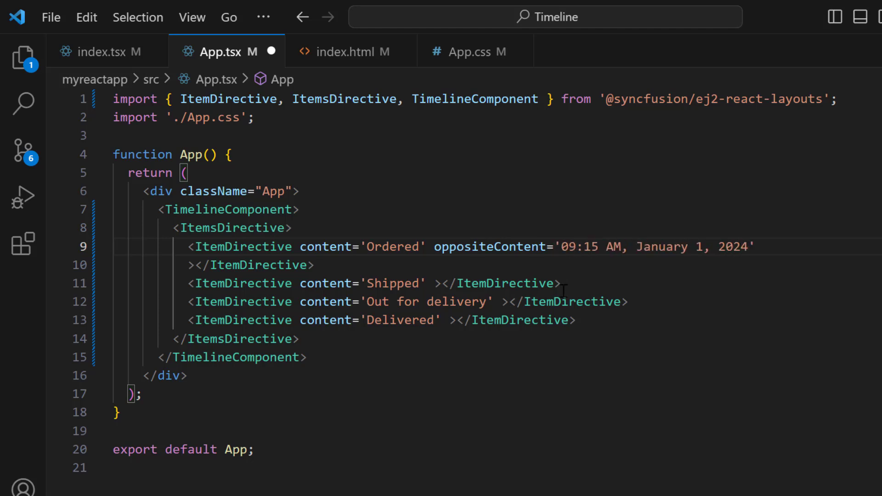
click(648, 435)
key(ctrl+s)
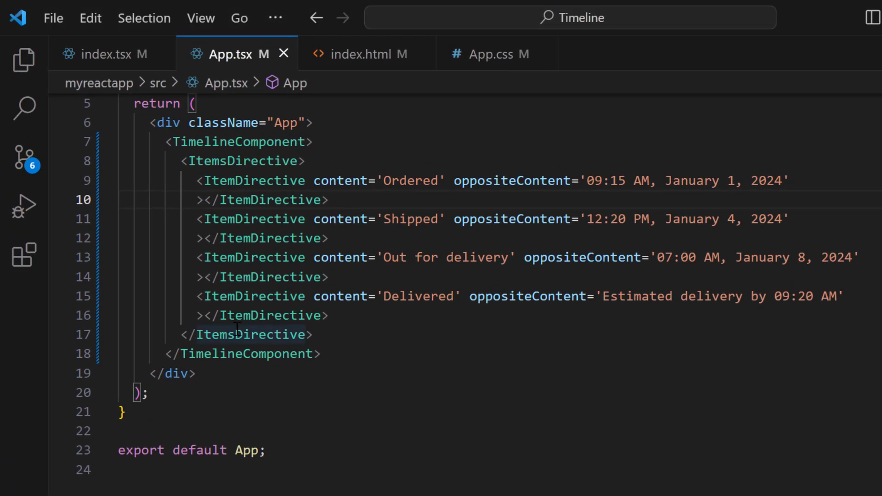
text(do)
- Give Ordered and Shipped state-success/completed and Out for delivery state-progress/intermediate classes, then save
key(Tab)
text(state-success)
key(Right)
text(css)
key(Tab)
text(completed)
key(Right)
key(Down)
key(Down)
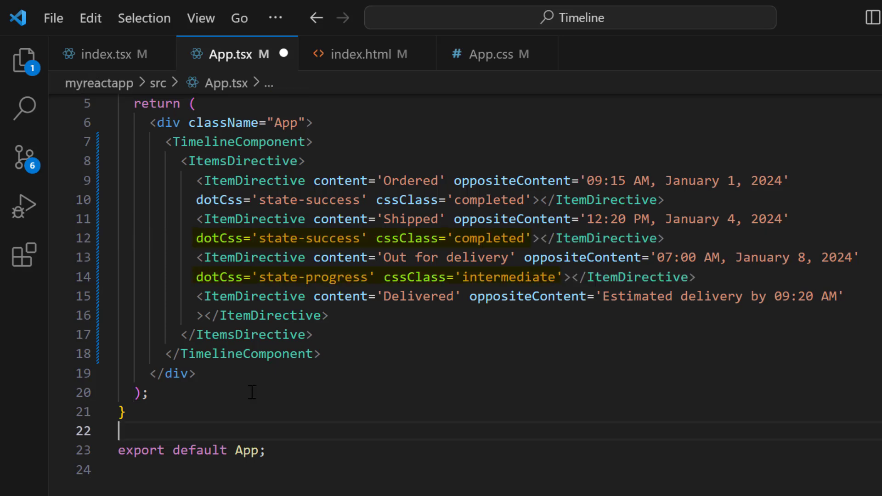
key(ctrl+s)
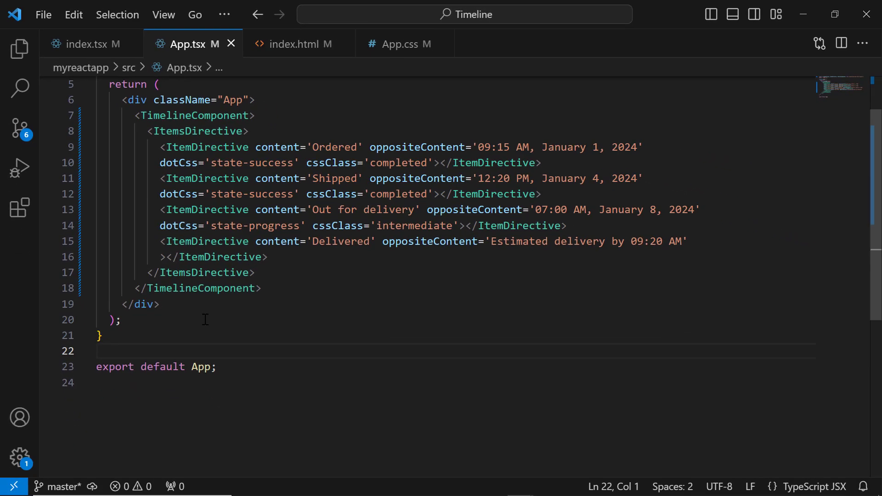
- Paste the .state-progress, .state-success and e-connector rules into App.css and save
text(.App .state-progress {   outline-color: #007bff;   background-color: #007bff;   --dot-size: 25px; } .App .state-success {   outline-color: #28a745;   background-color: #28a745; } .App .completed.e-connector::after {   border-color:#28a745; } .App .intermediate.e-connector::after {   border-style: dashed; })
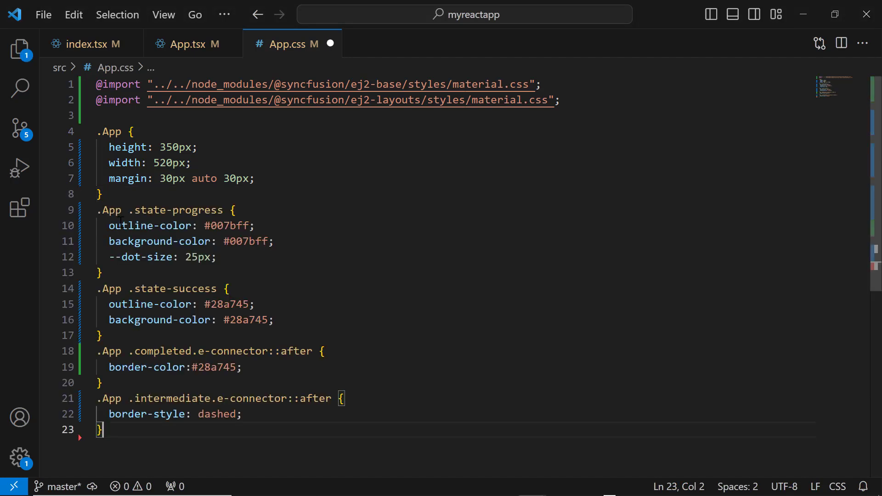
scroll(366, 284, down, 1)
scroll(366, 285, down, 1)
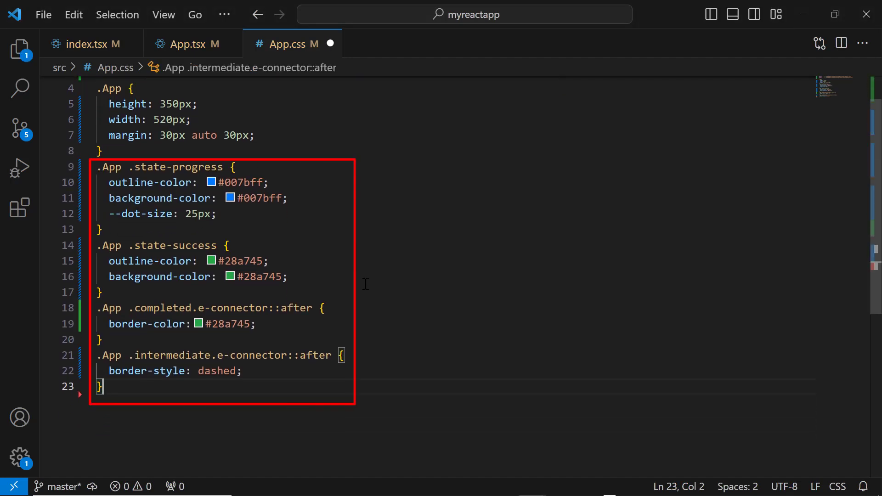
key(ctrl+s)
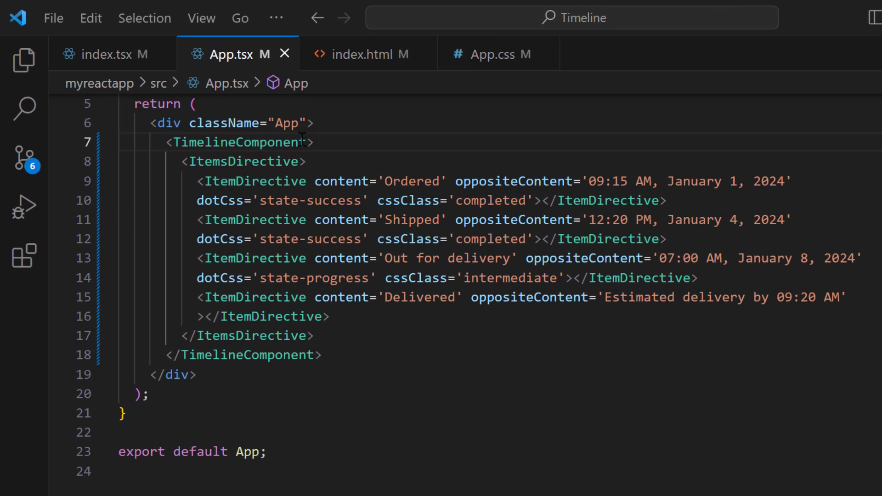
- Set TimelineComponent orientation to Horizontal and close the index.html tab
click(302, 140)
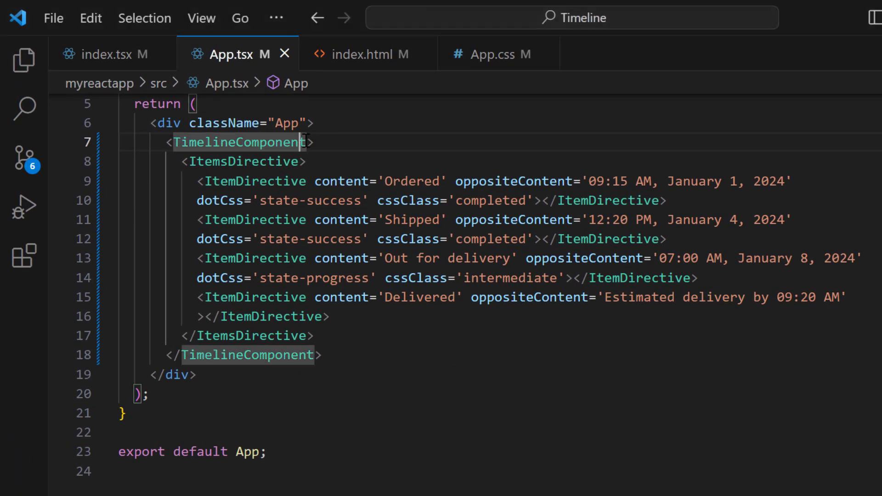
text(or)
key(Return)
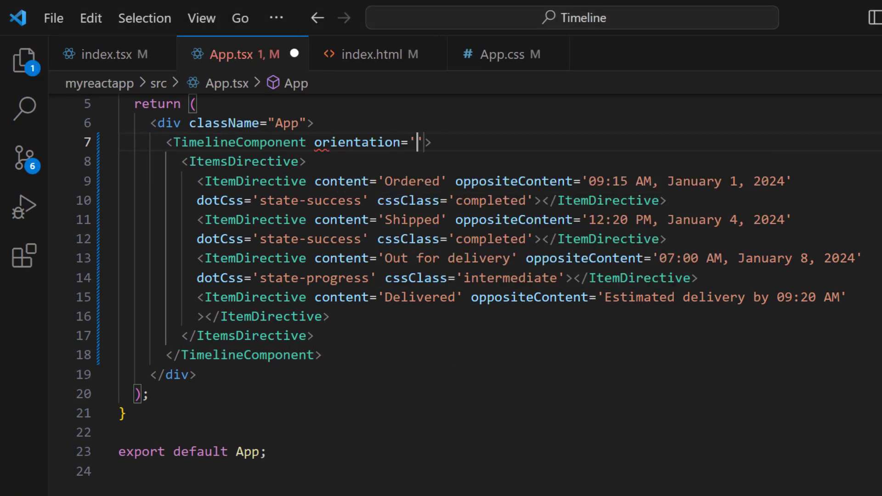
text(Horizontal)
click(747, 489)
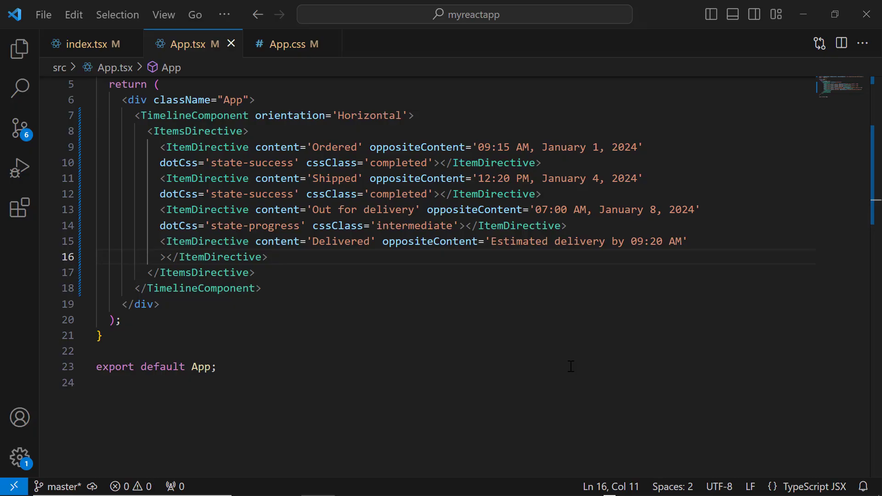
- Set the timeline to align='Alternate' with Vertical orientation and save App.tsx
click(408, 115)
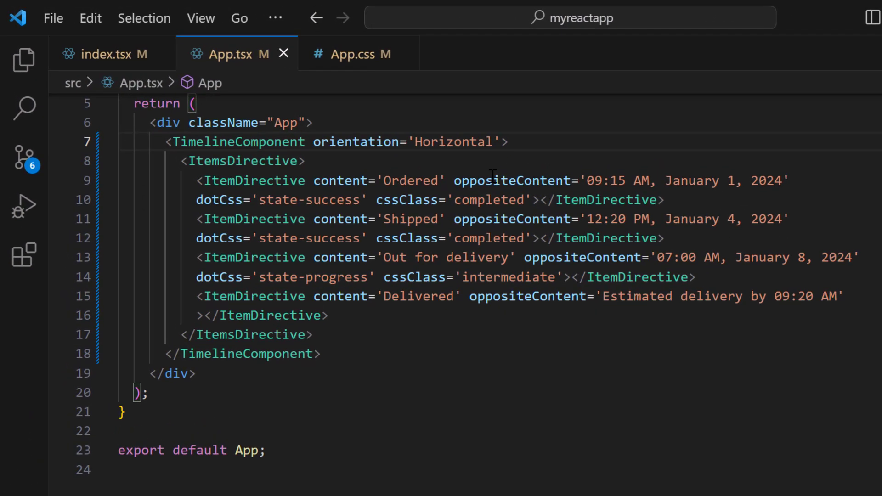
text(align='Alternate)
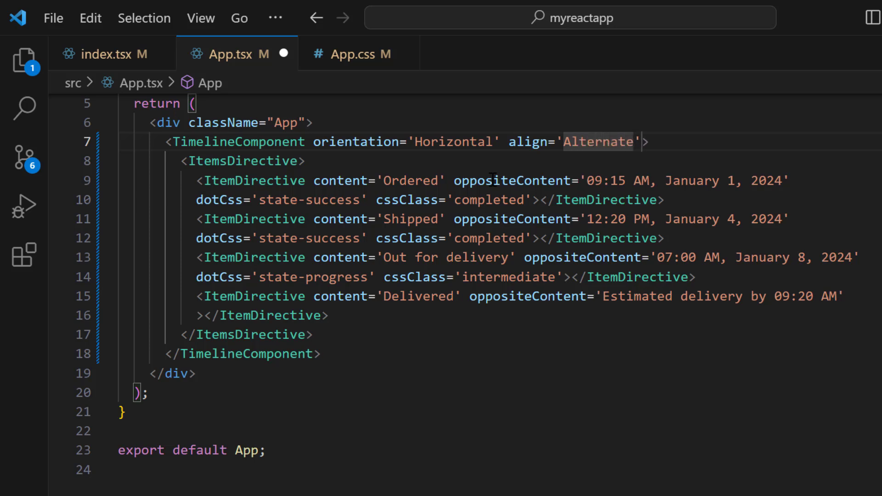
double_click(453, 141)
text(Vertical)
click(634, 142)
key(ctrl+s)
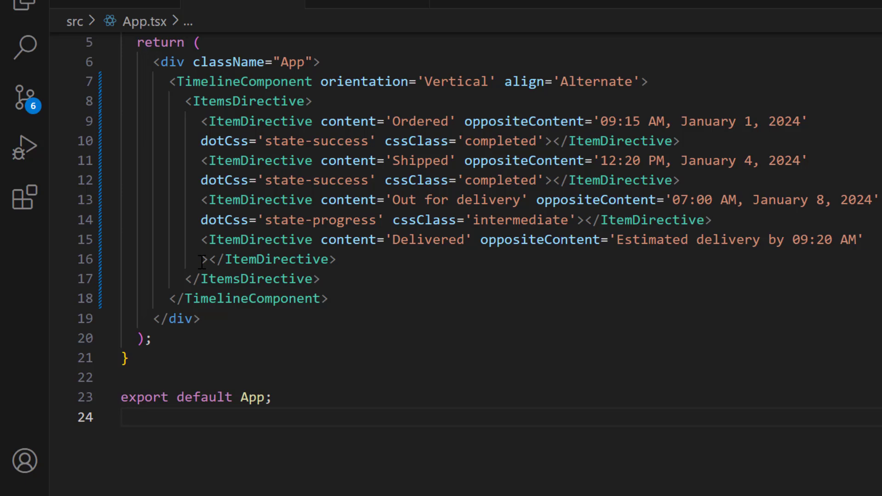
- Mark the Delivered ItemDirective as disabled={true} via the autocomplete suggestion
click(202, 261)
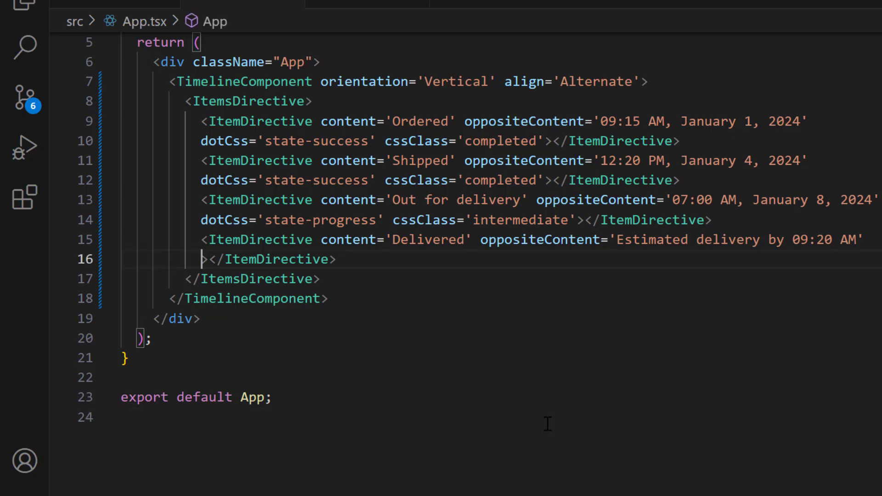
text(dis)
key(Return)
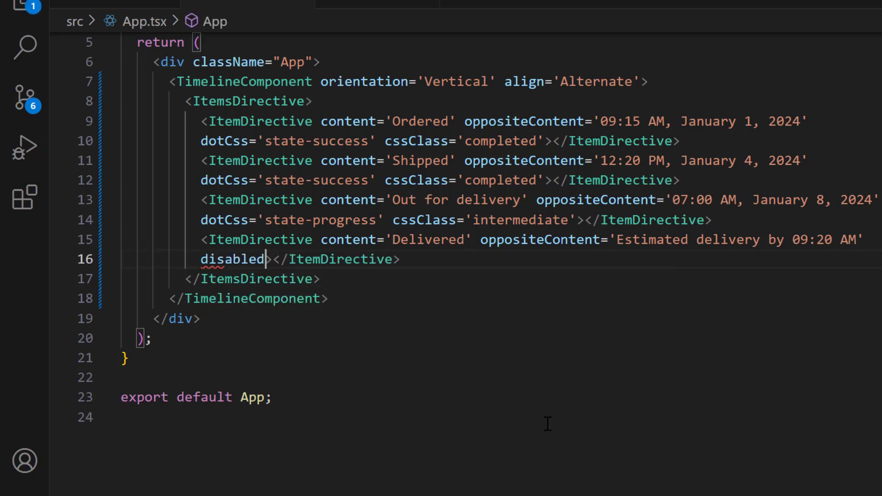
text(={true)
key(Escape)
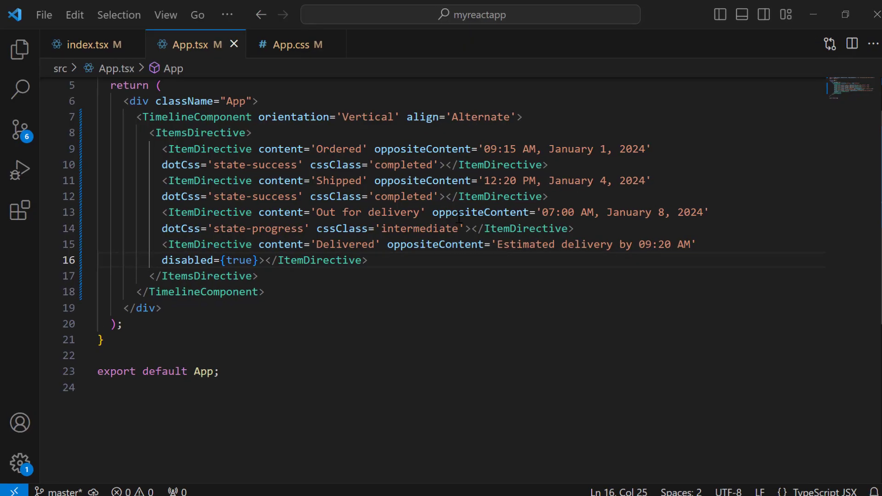
- Add reverse={true} to the TimelineComponent on a new line and save App.tsx
click(625, 141)
key(Return)
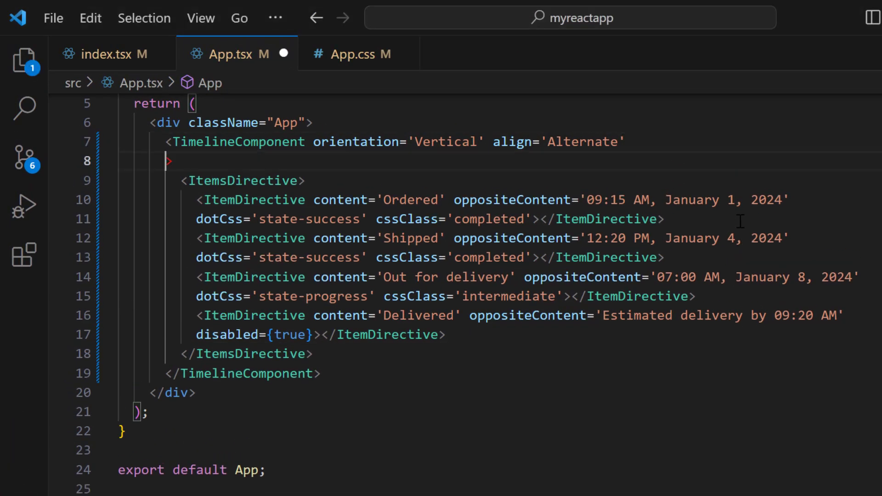
text(reve)
key(Return)
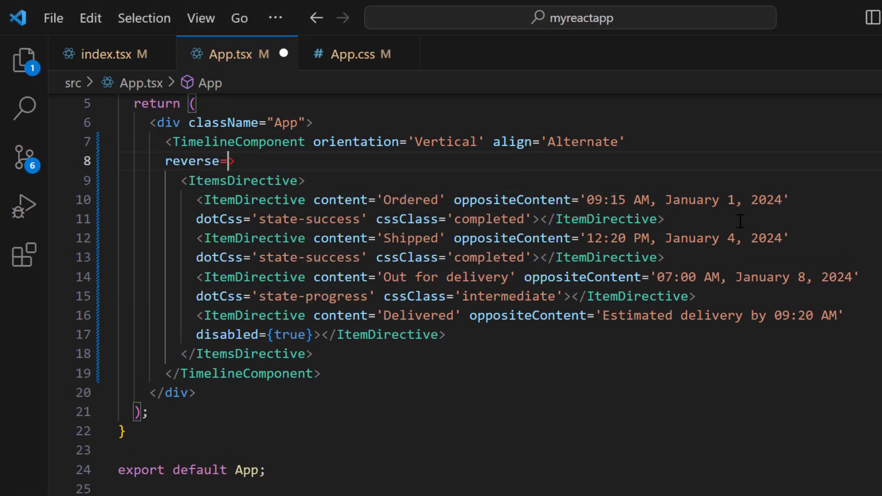
text({tr)
key(Return)
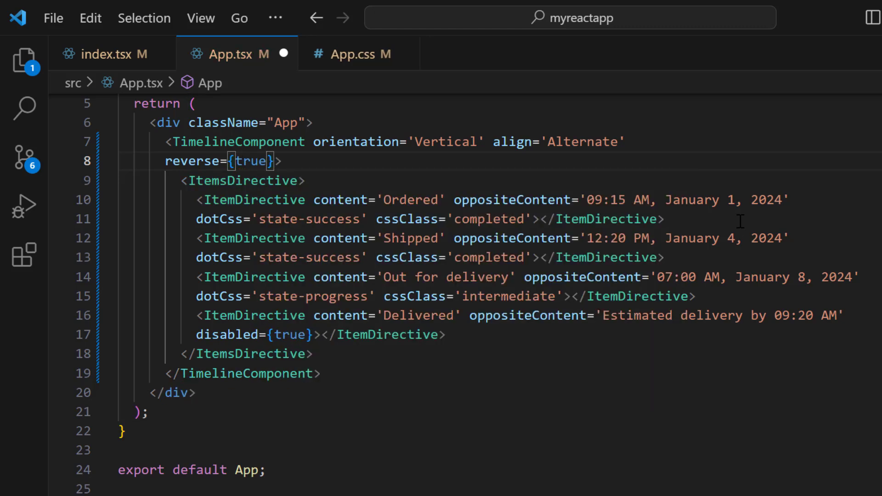
key(End)
key(ctrl+s)
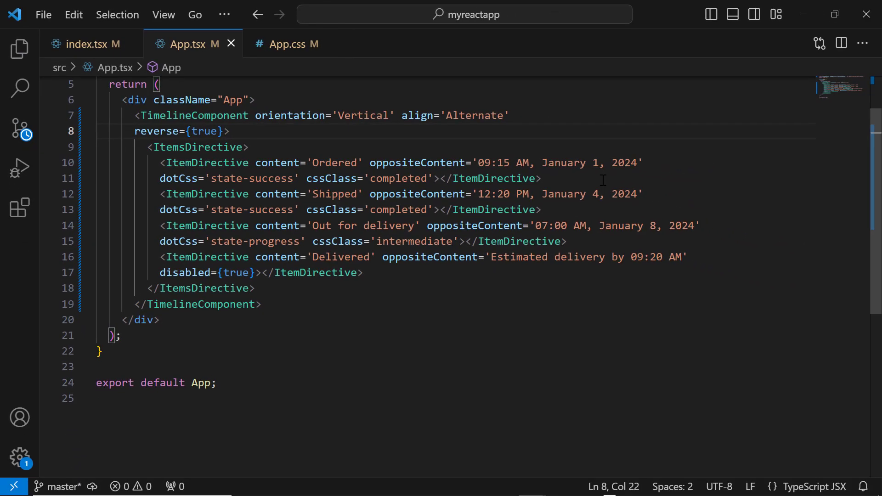